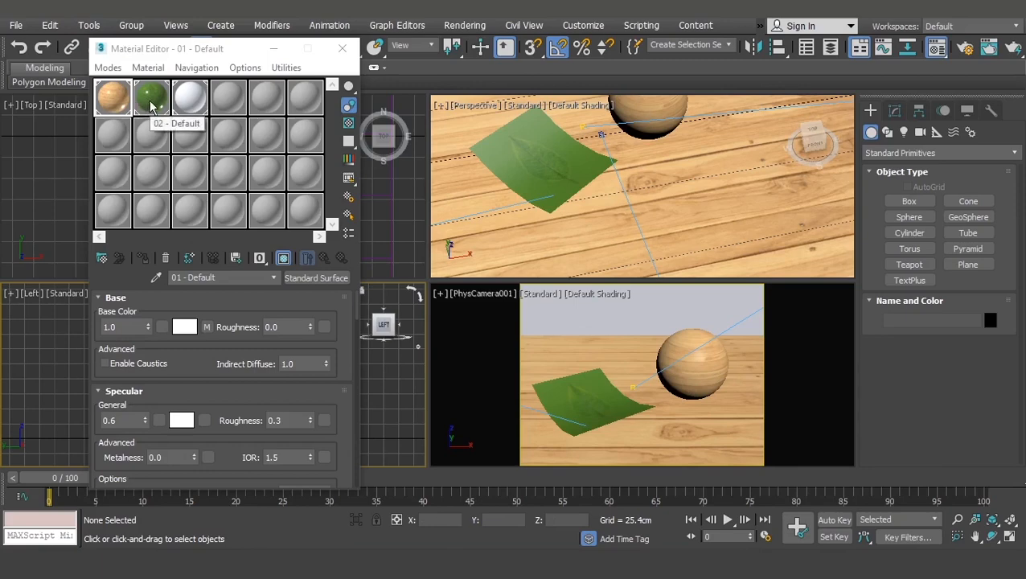
Review the green leaf and white materials, then return to the 01 - Default wood material
left_click(152, 105)
left_click(188, 104)
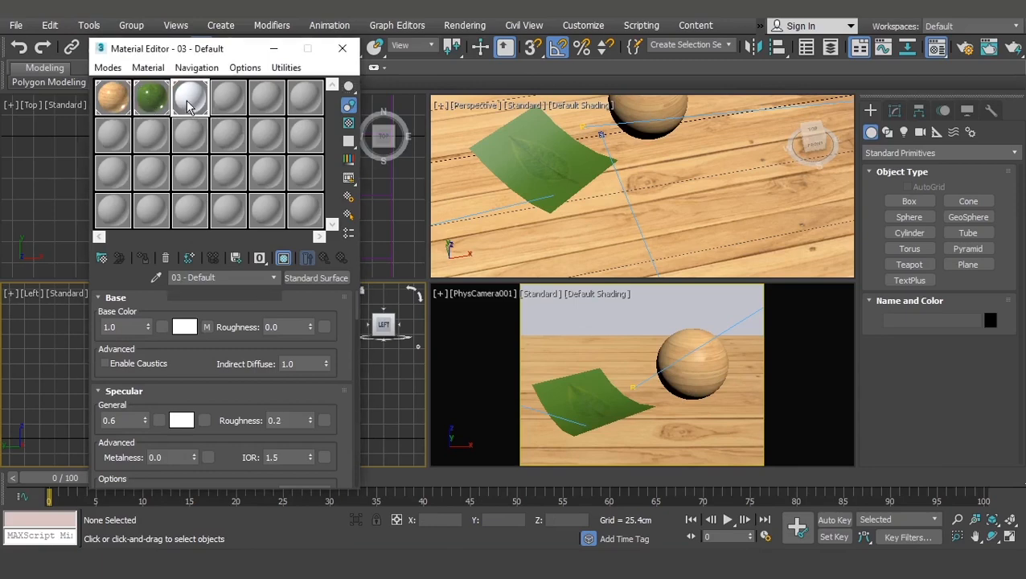
left_click(116, 104)
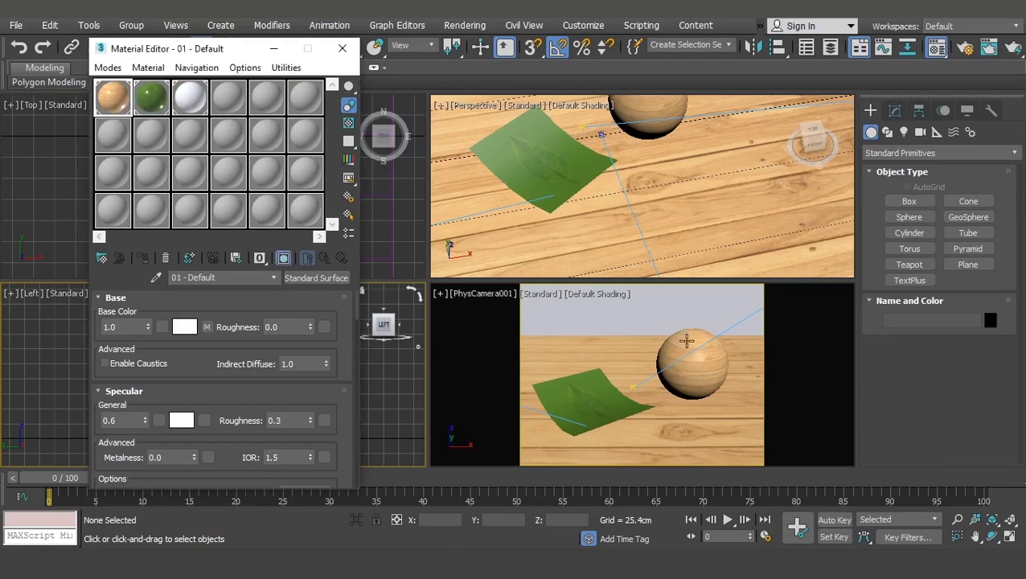
Select the curved leaf plane, render the PhysCamera001 view, and minimize the rendered frame
left_click(586, 396)
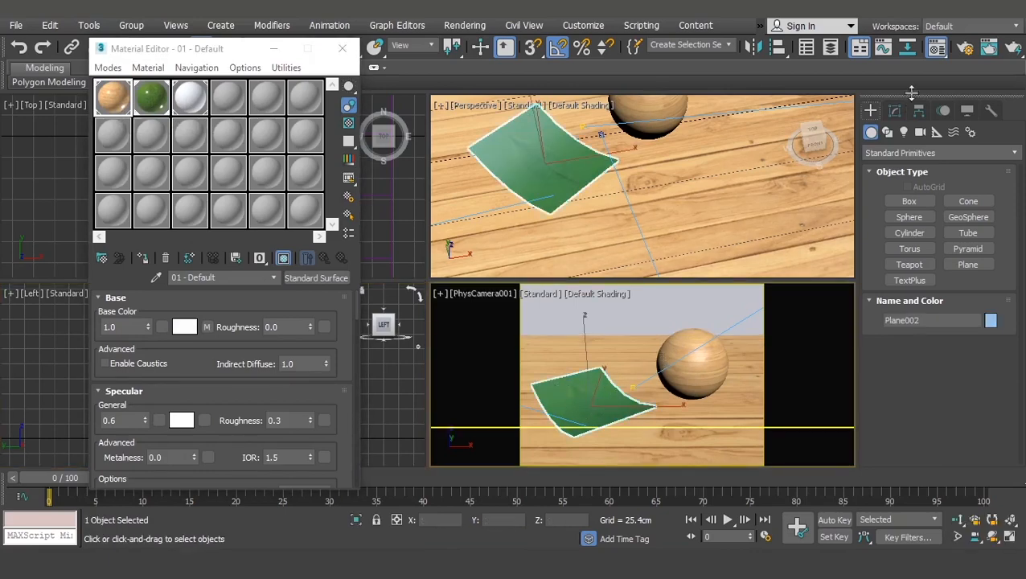
left_click(1012, 48)
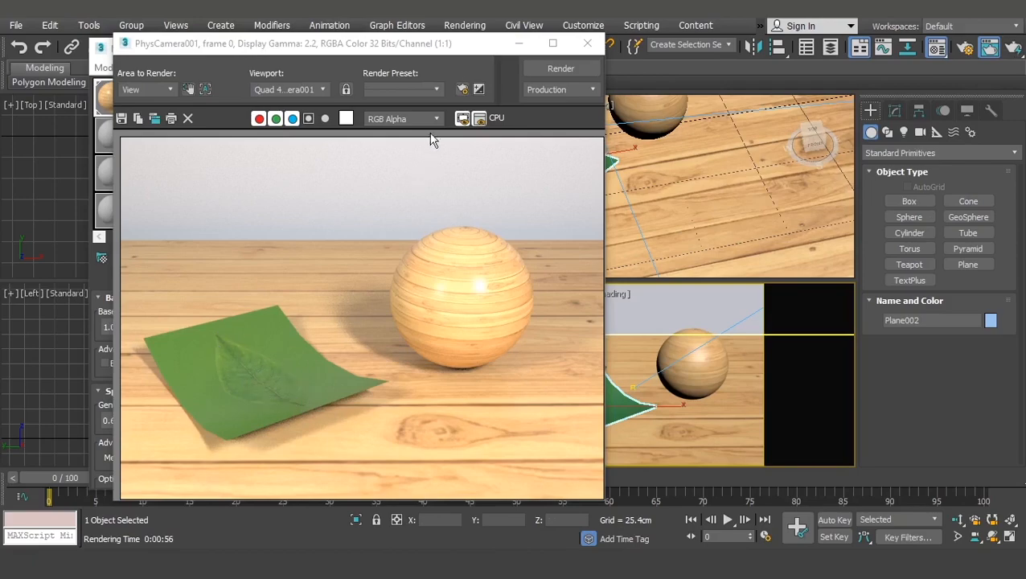
left_click(519, 43)
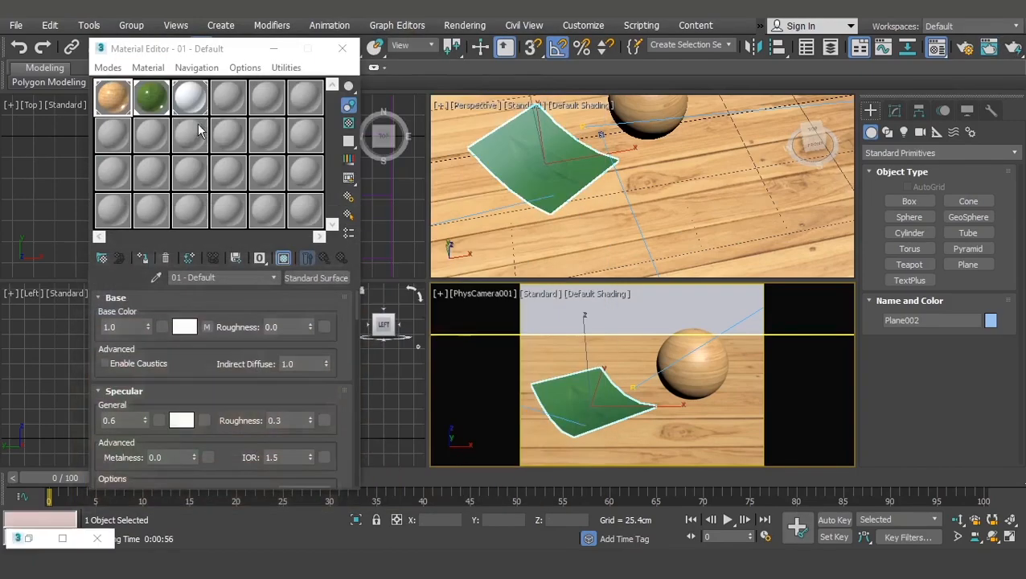
Assign the leaf01_opacity image as a Bitmap map to the Opacity (Cutout) of the green leaf material, 02 - Default
left_click(151, 100)
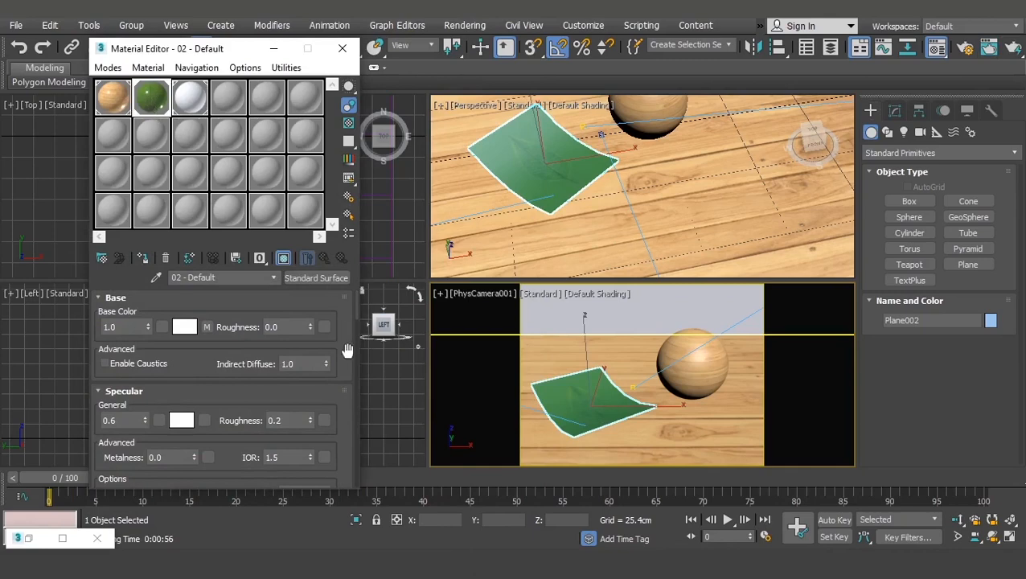
scroll(357, 326, "down", 5)
scroll(357, 354, "down", 10)
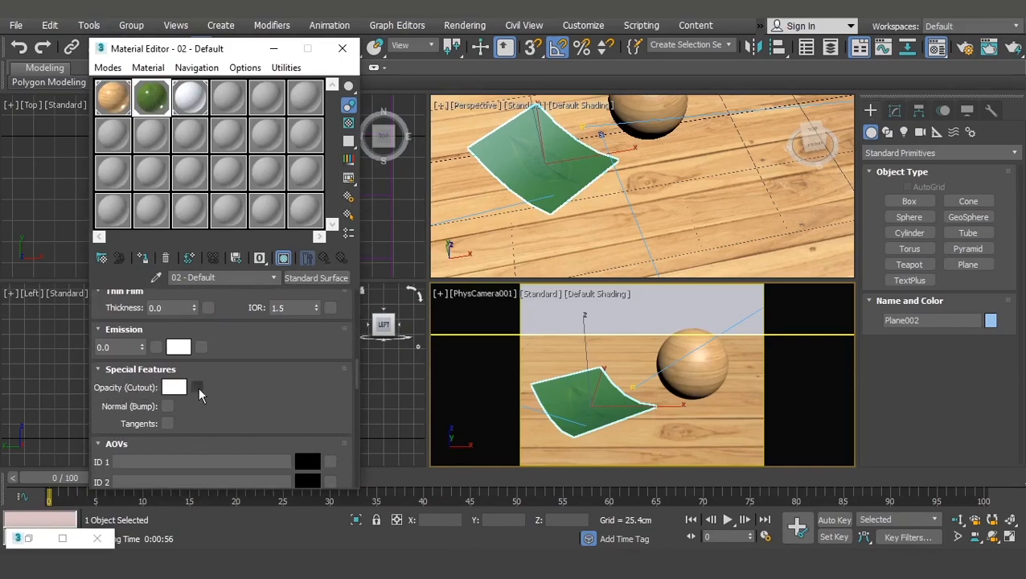
left_click(197, 386)
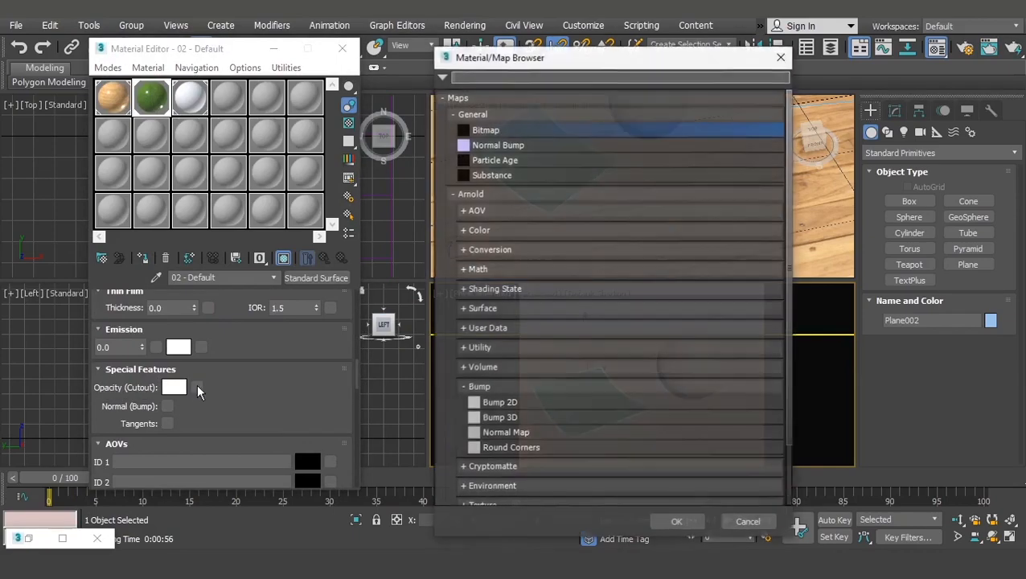
double_click(483, 133)
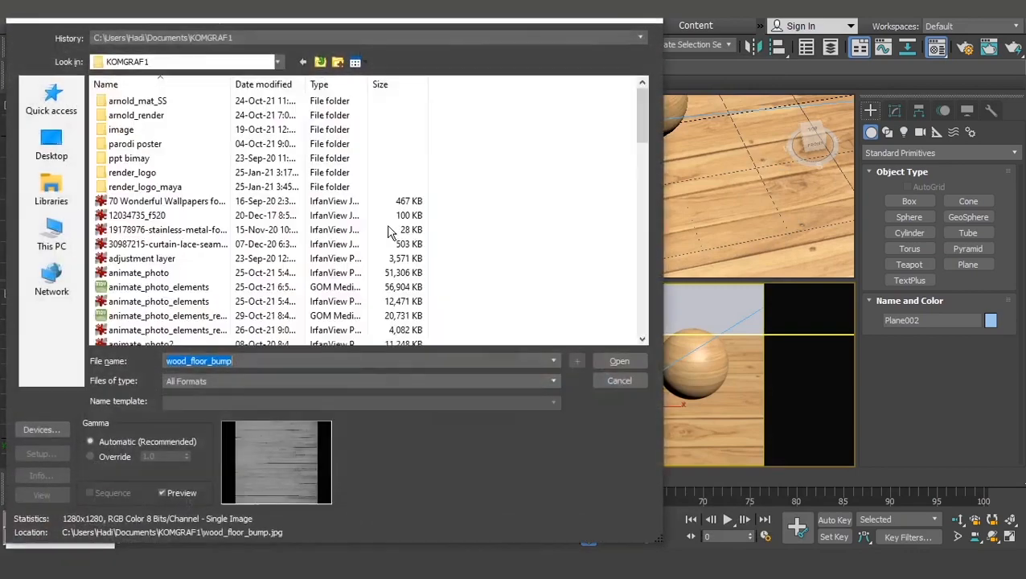
left_click_drag(645, 119, 628, 351)
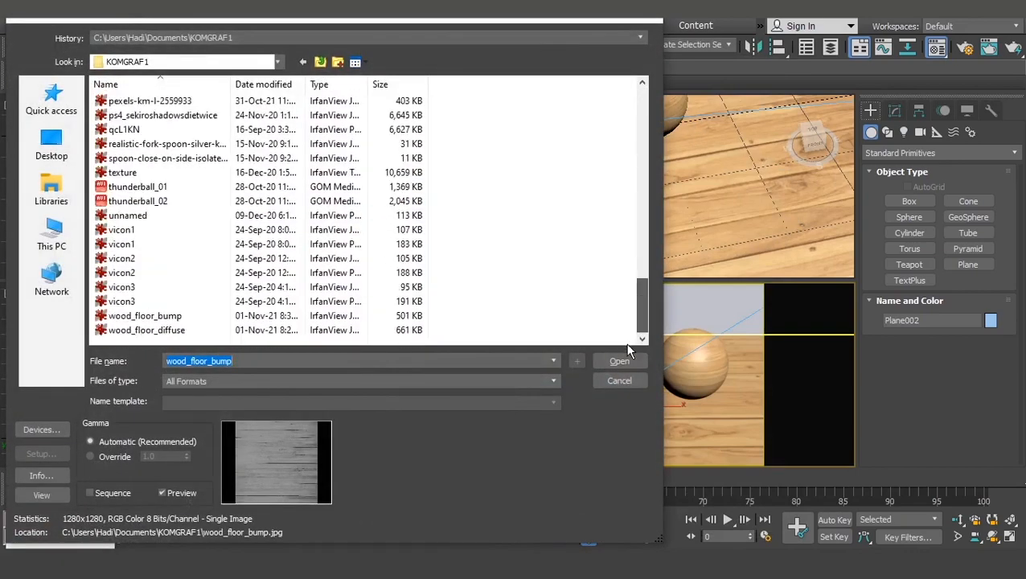
left_click_drag(642, 314, 644, 246)
left_click(138, 217)
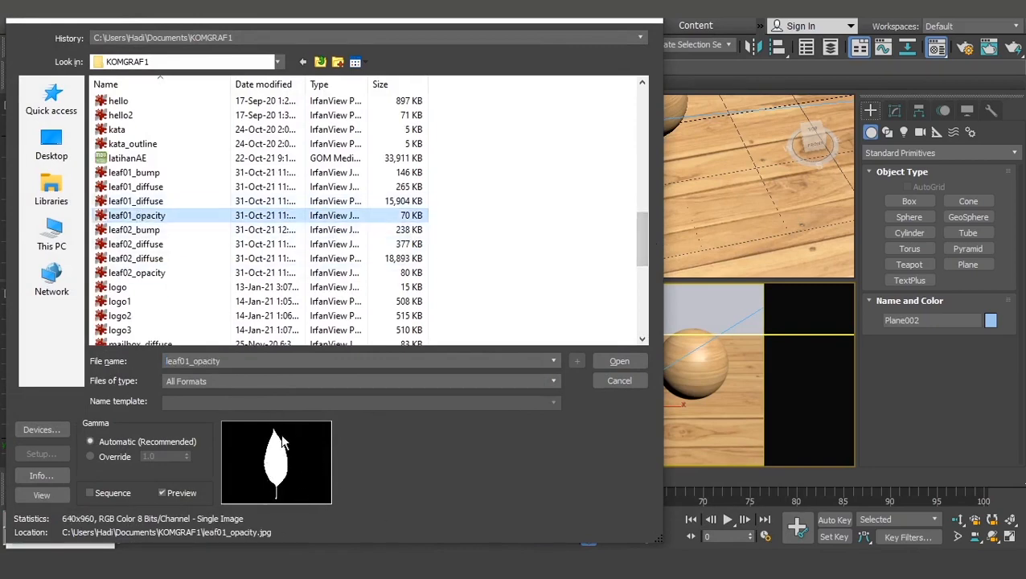
left_click(619, 362)
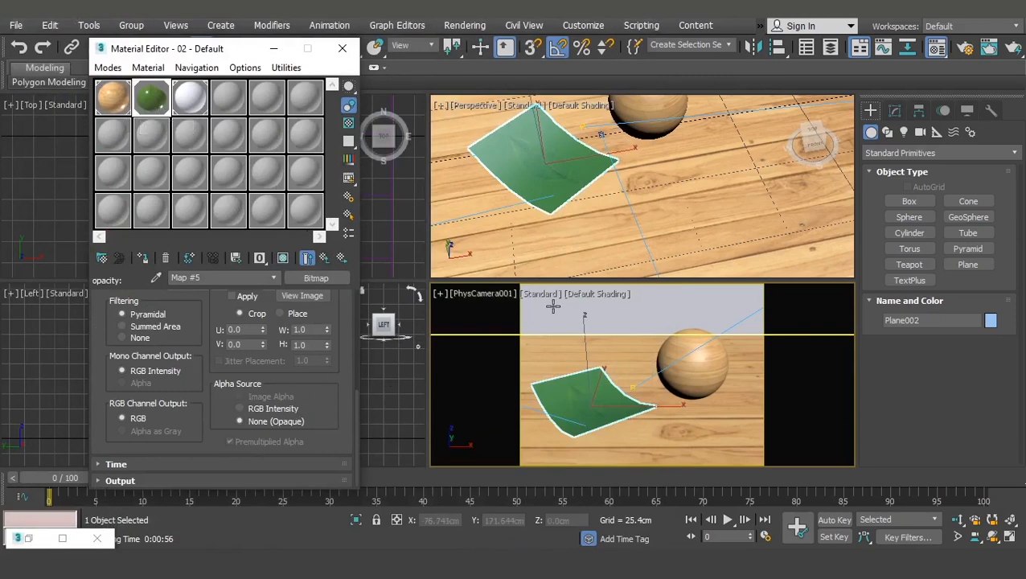
Clone the existing render, render the camera view again with the opacity map, and minimize both frame windows
left_click(31, 540)
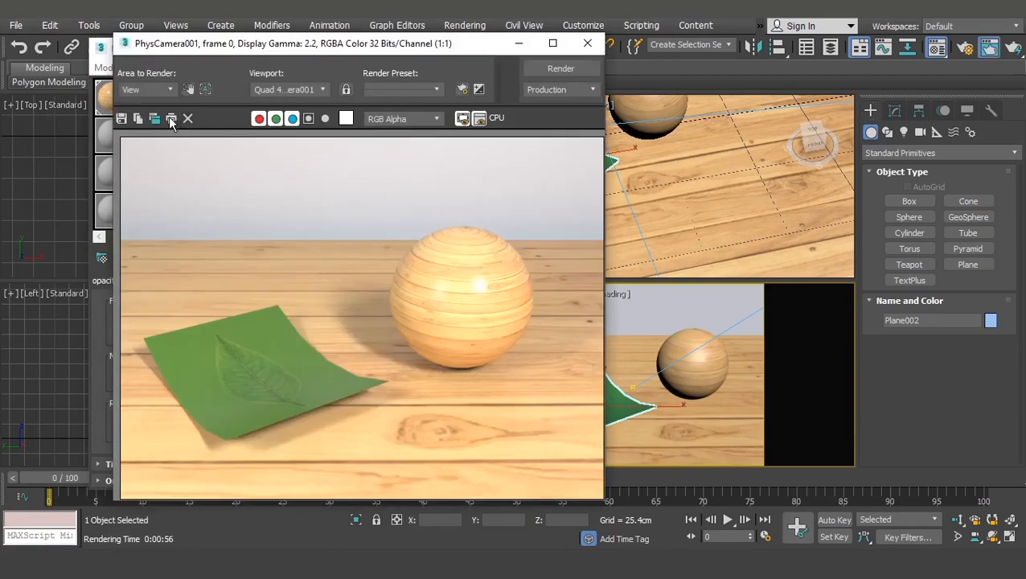
left_click(137, 118)
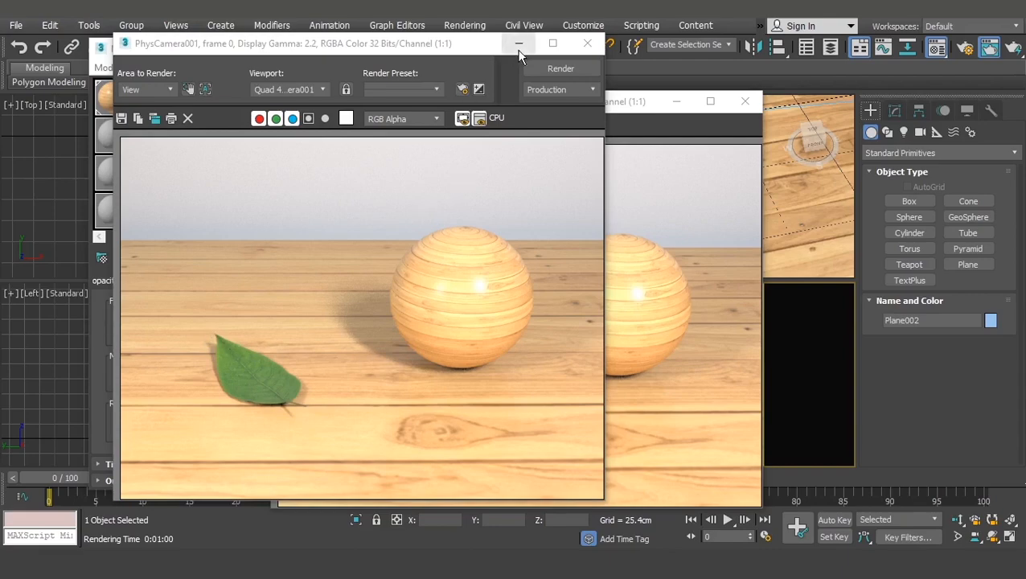
left_click(680, 107)
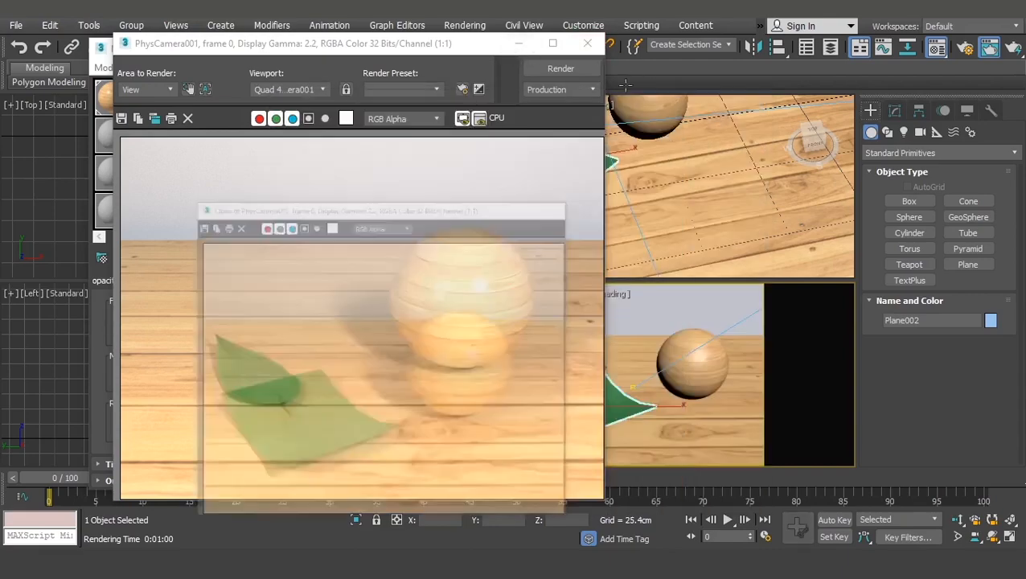
left_click(519, 43)
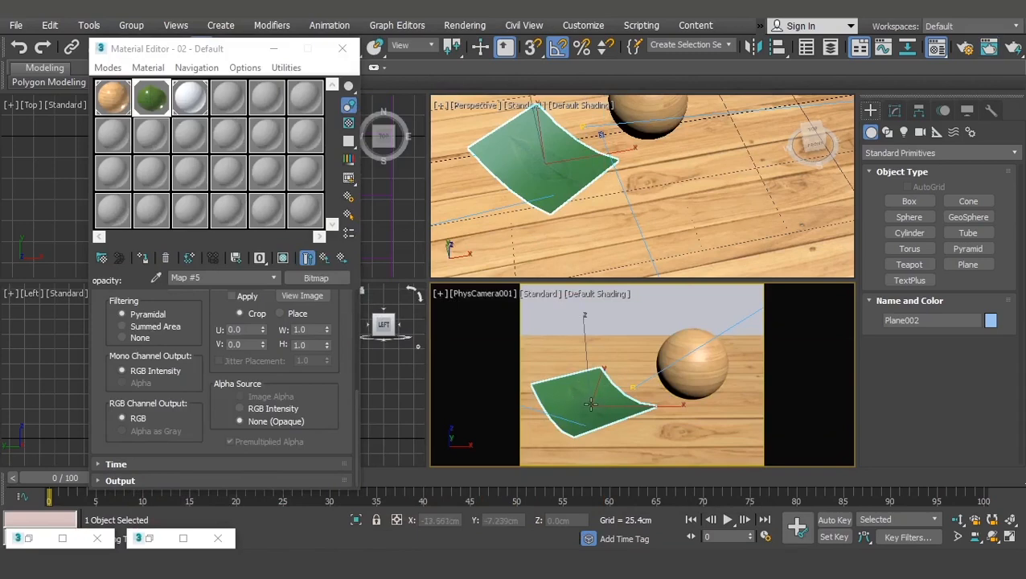
Add an Arnold Properties modifier above the Bend on the leaf plane
left_click(895, 111)
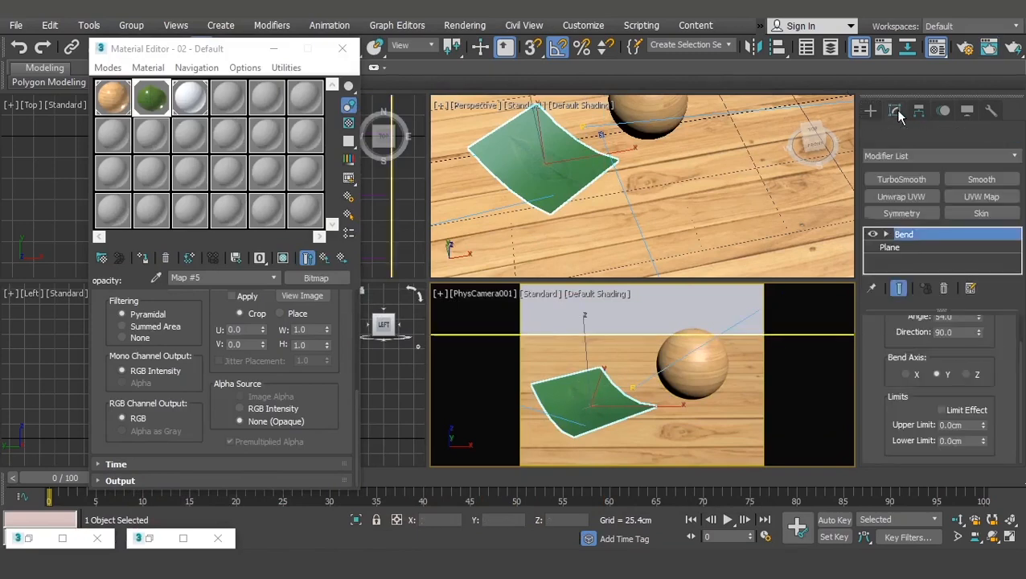
left_click(1014, 156)
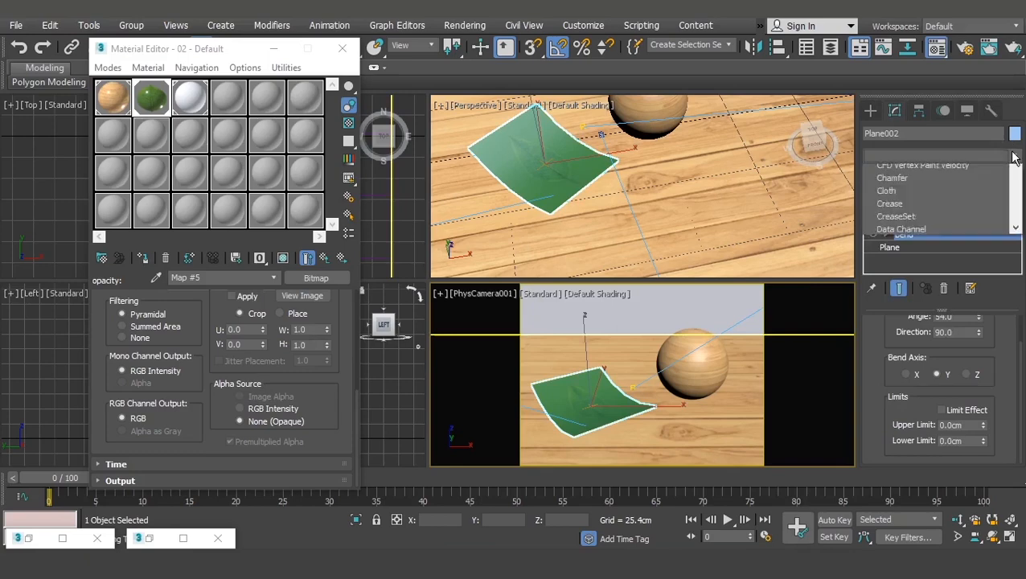
key("a")
key("a")
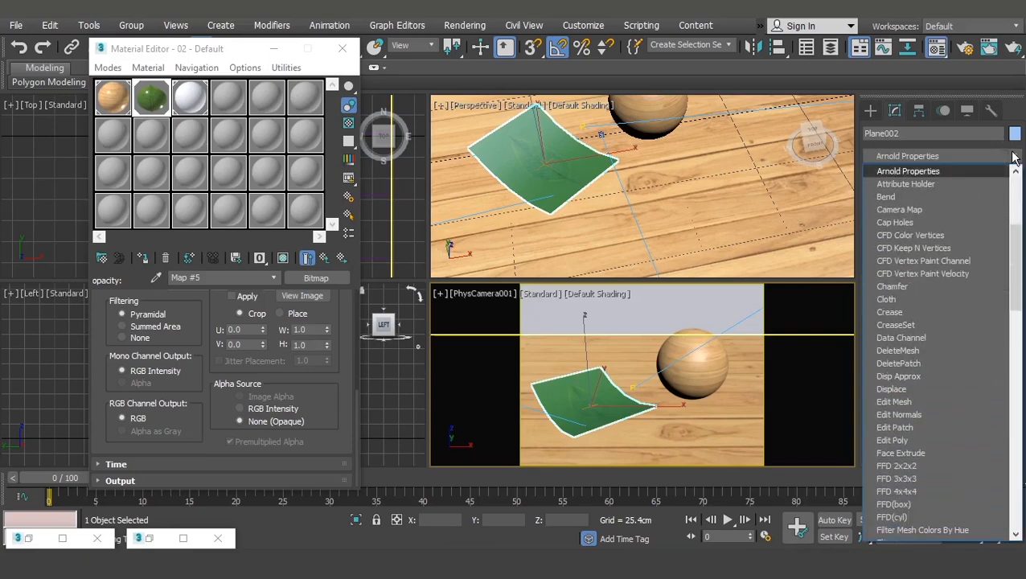
left_click(921, 171)
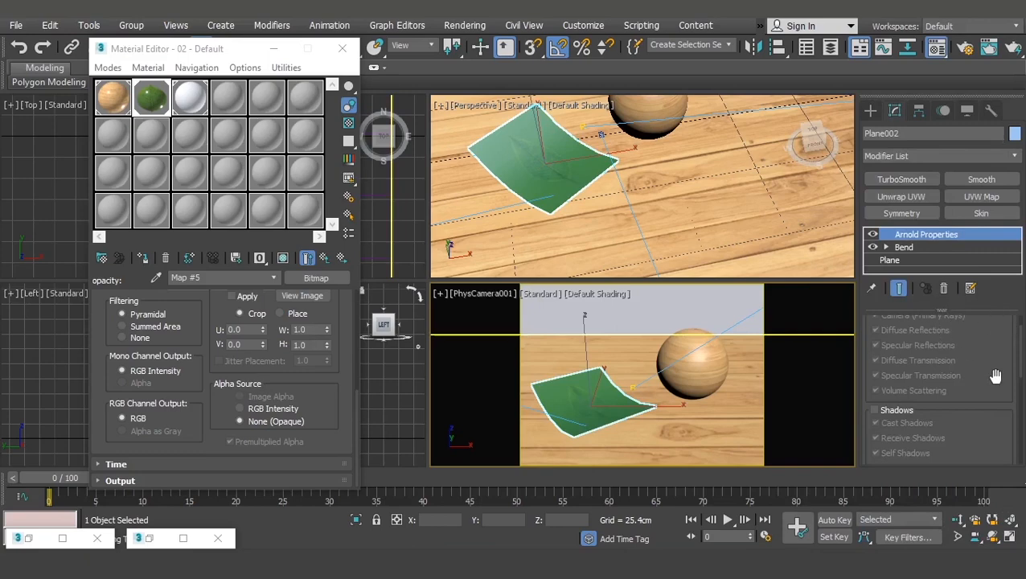
Enable the General properties override in the Arnold Properties modifier and turn off Opaque
scroll(1020, 346, "up", 2)
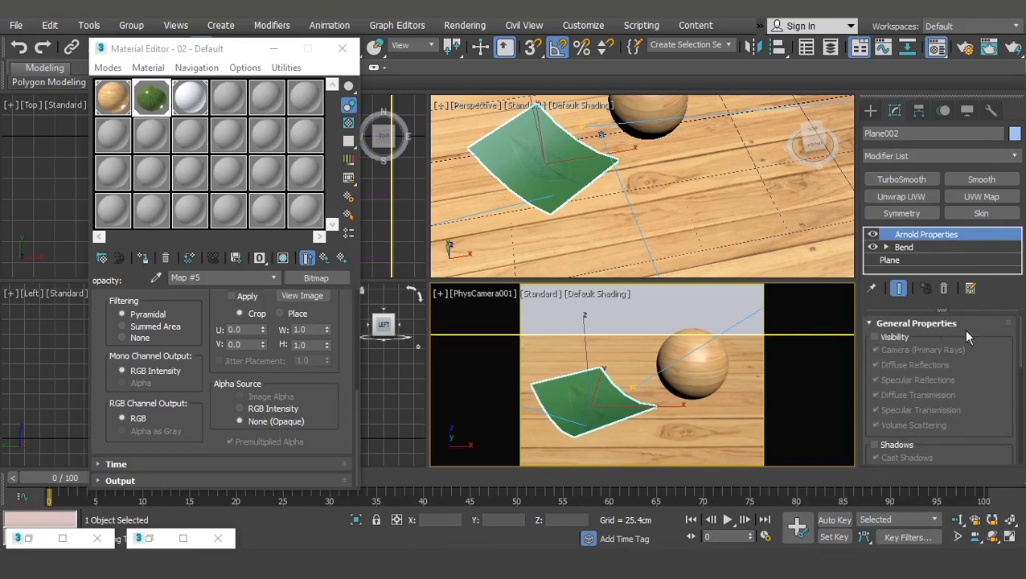
scroll(941, 347, "down", 5)
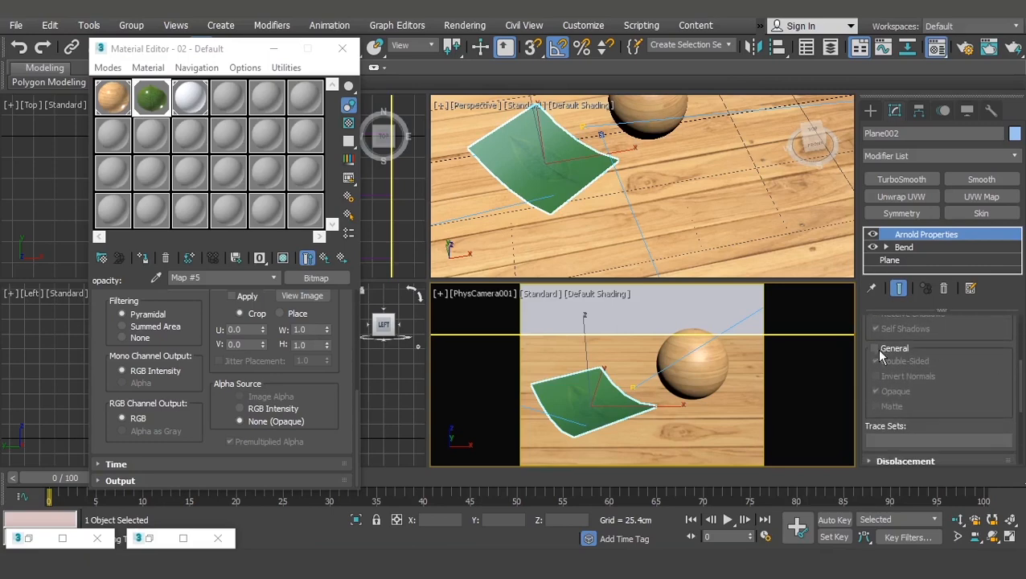
left_click(891, 350)
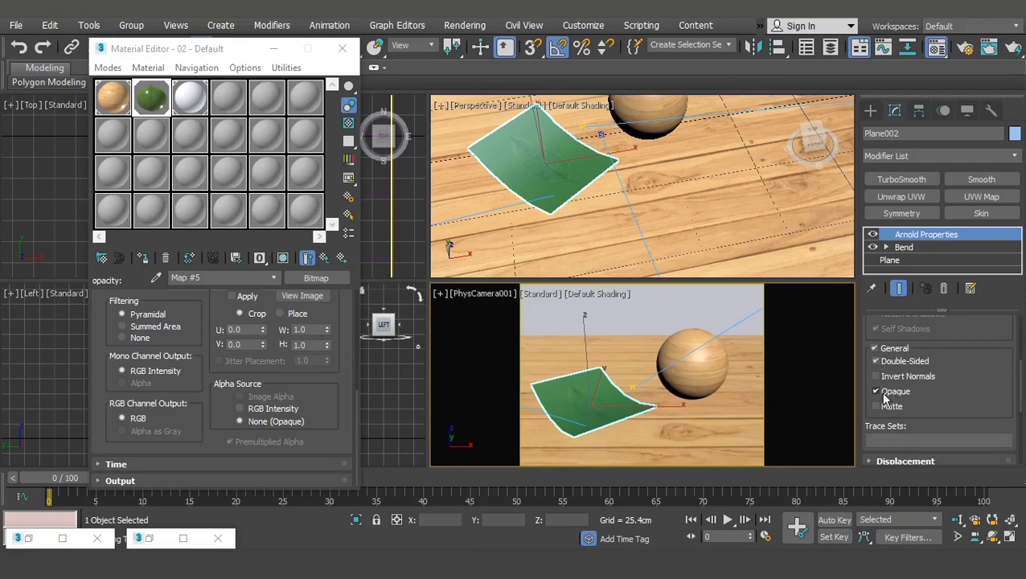
left_click(875, 392)
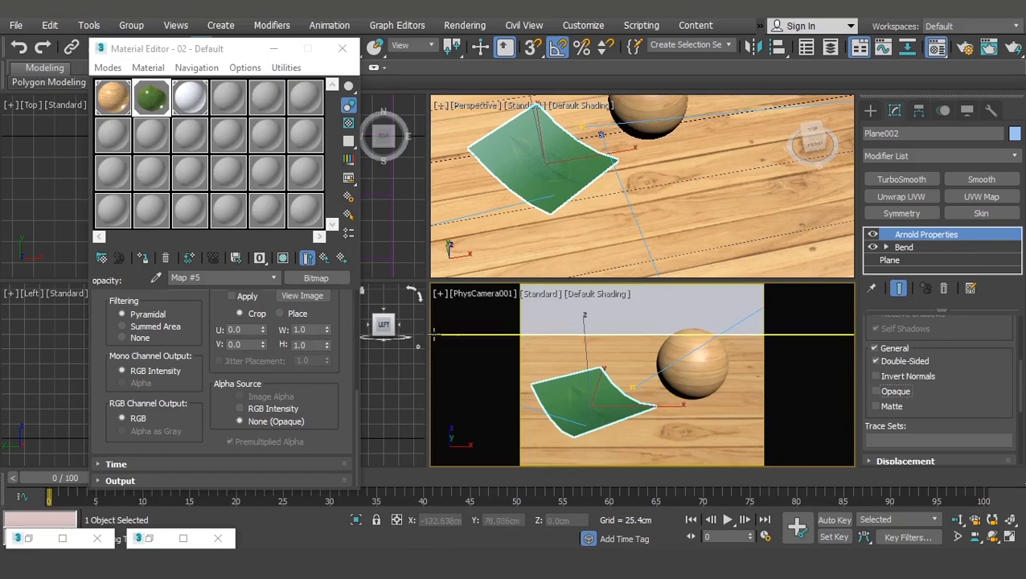
Restore the minimized render windows, clone the leaf cutout render, and close the older clone showing the full green sheet
left_click(29, 538)
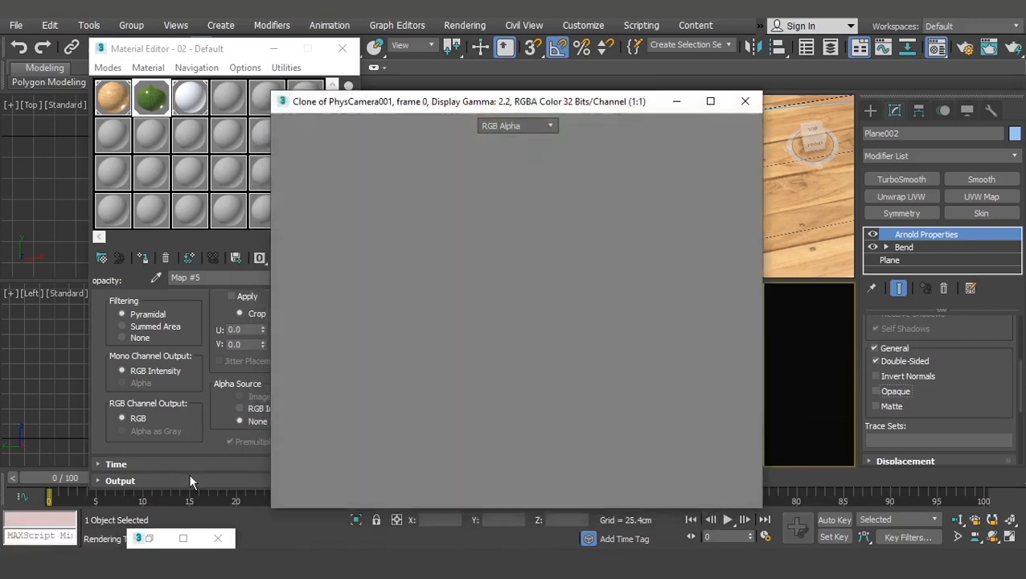
left_click(138, 539)
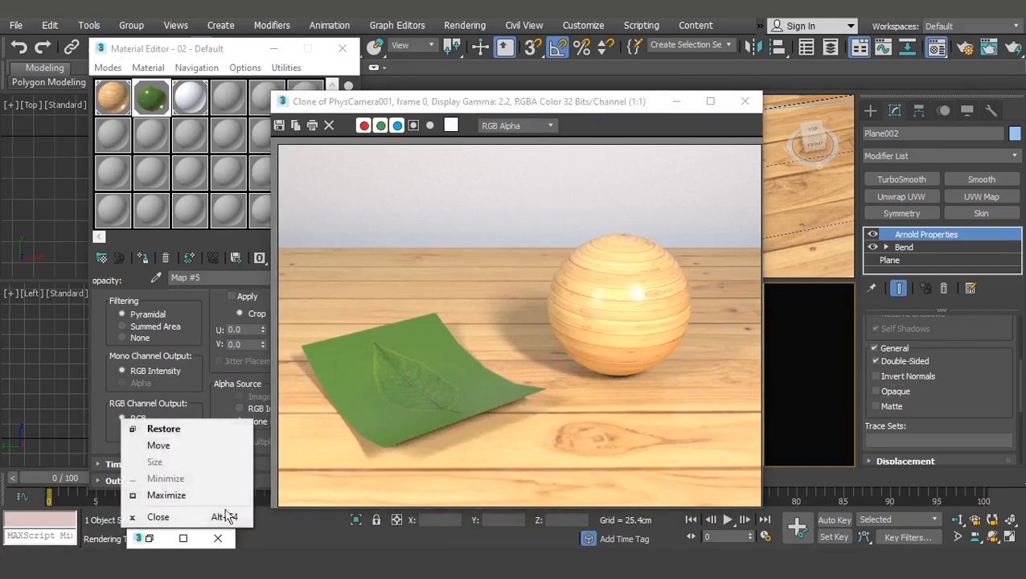
left_click(142, 539)
left_click(151, 539)
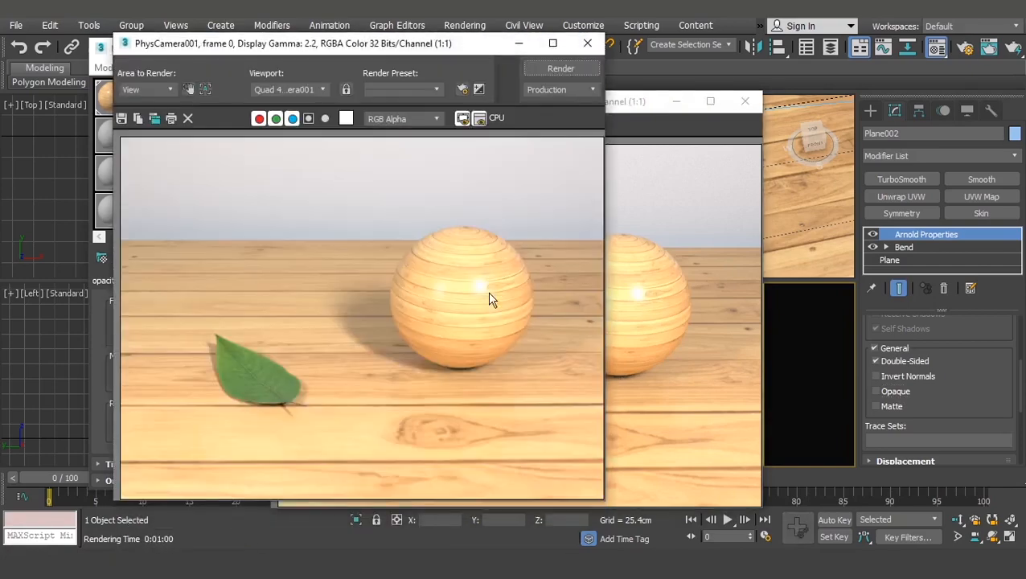
left_click(155, 118)
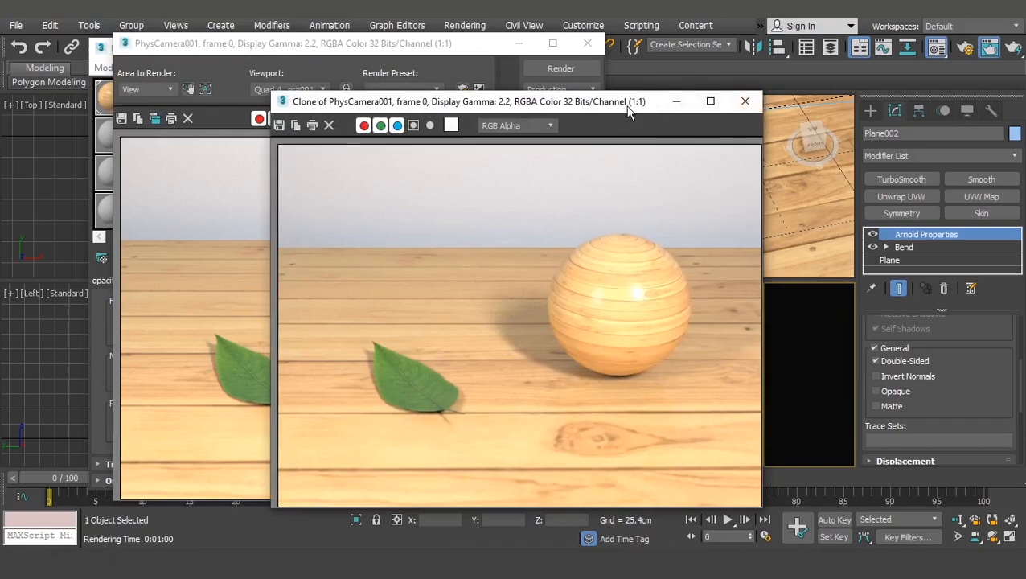
left_click_drag(621, 105, 547, 145)
left_click(746, 103)
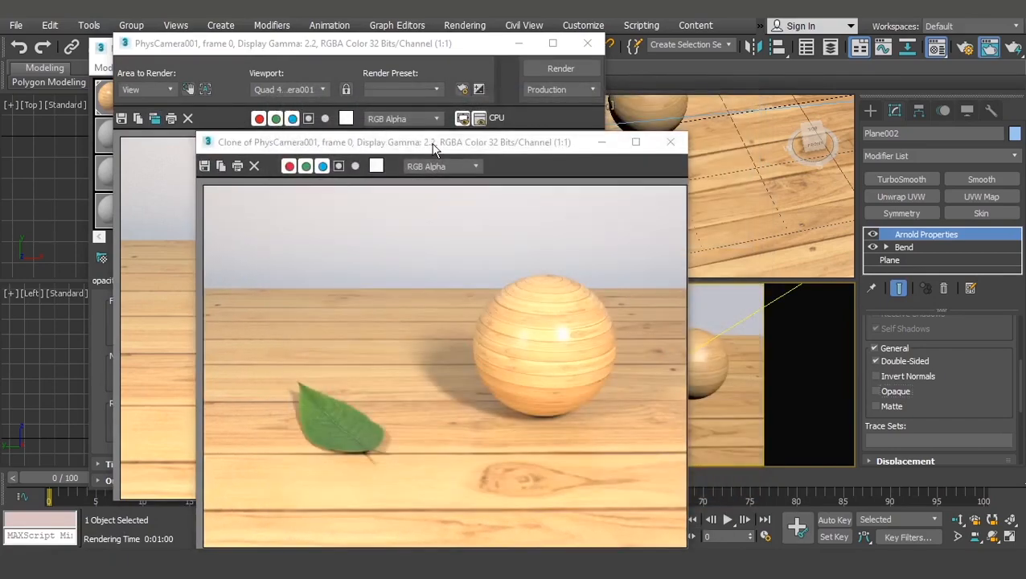
Place the cloned render beside the main render to compare the leaf's shadow, and minimize both windows
left_click_drag(431, 143, 665, 101)
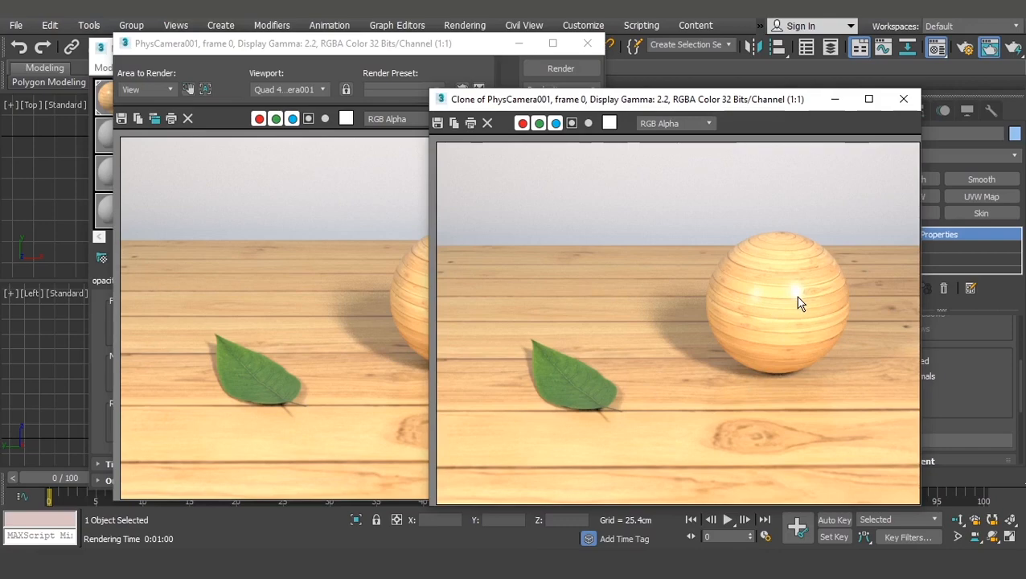
left_click(835, 99)
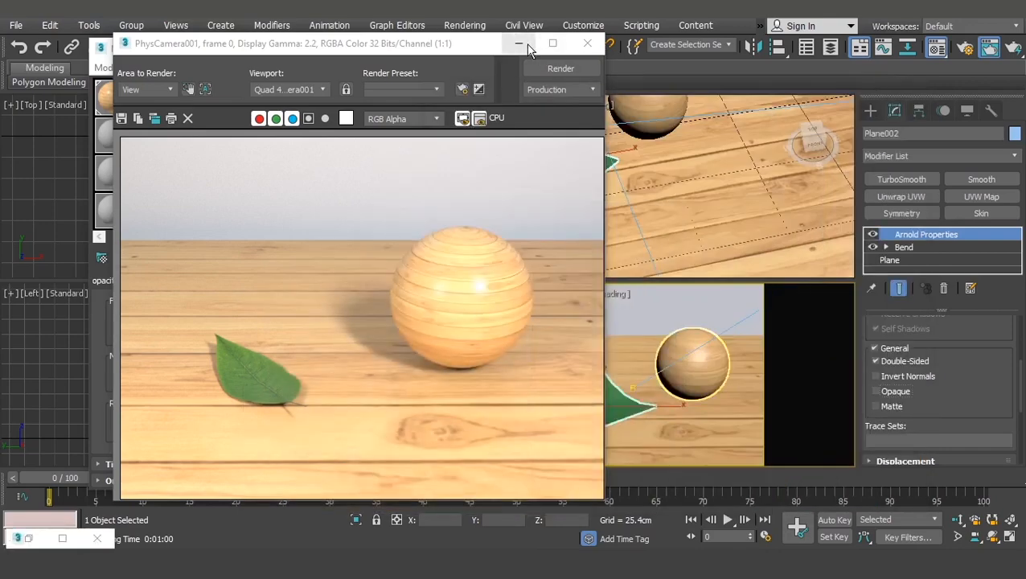
left_click(520, 45)
Assign a Bump 2D map to the Normal (Bump) slot under Special Features of the wood material
left_click(113, 95)
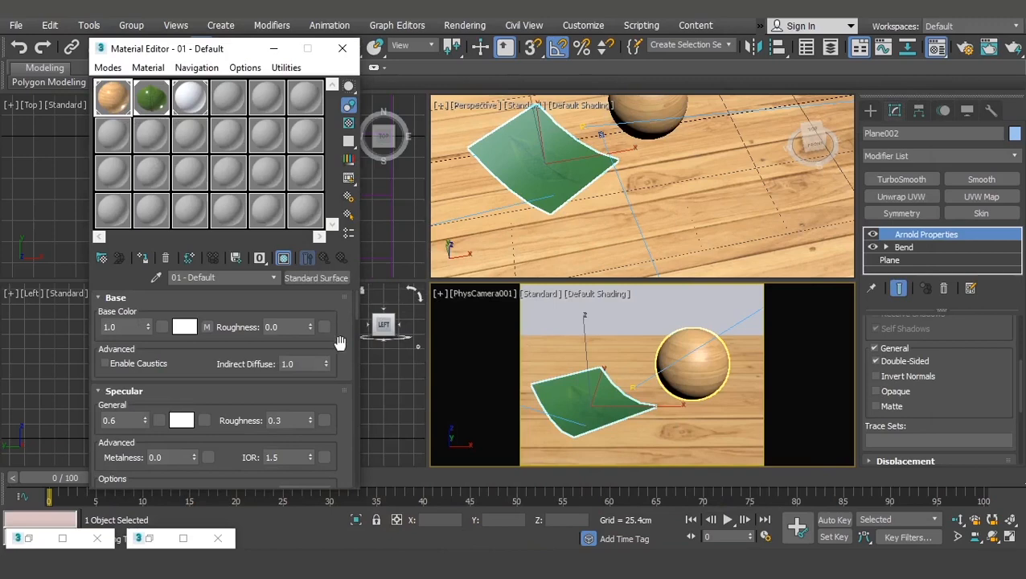
left_click_drag(340, 343, 344, 274)
left_click_drag(357, 313, 354, 374)
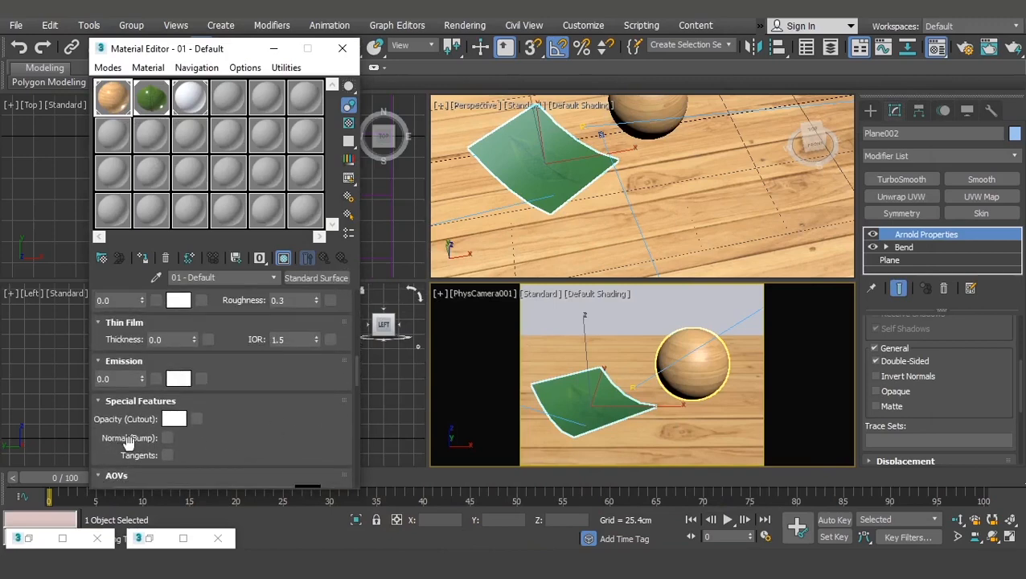
left_click(167, 437)
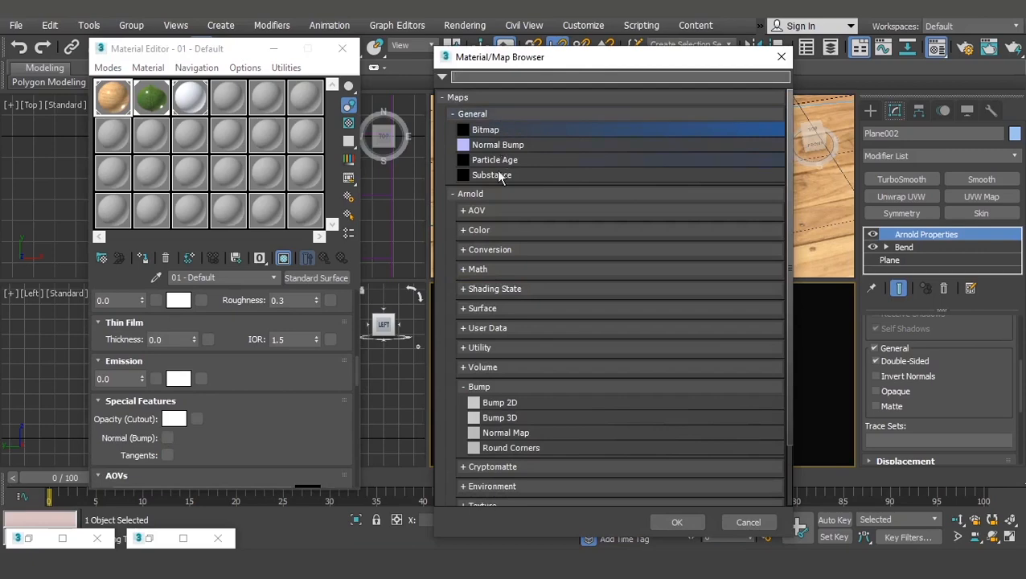
left_click(504, 402)
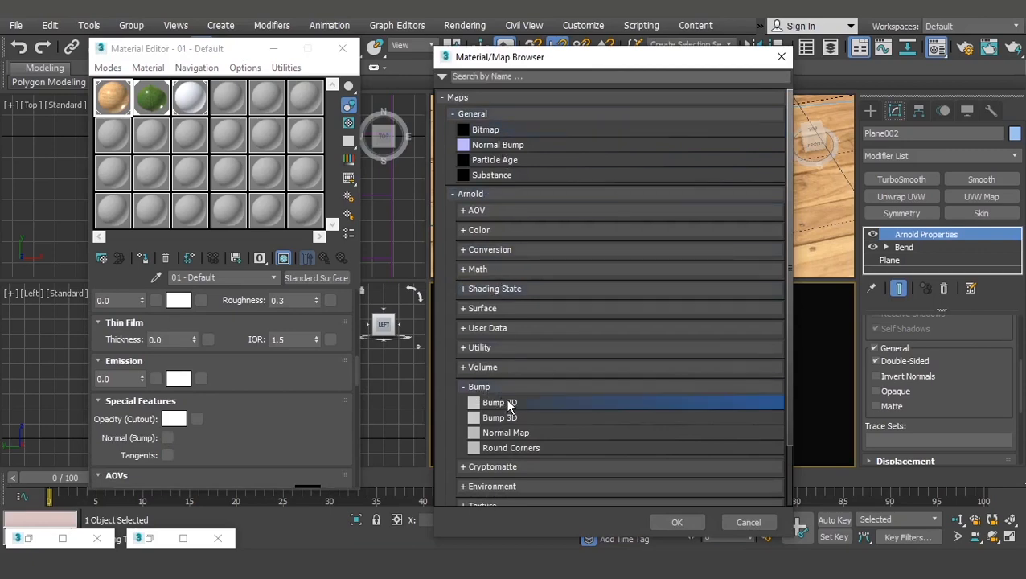
left_click(676, 523)
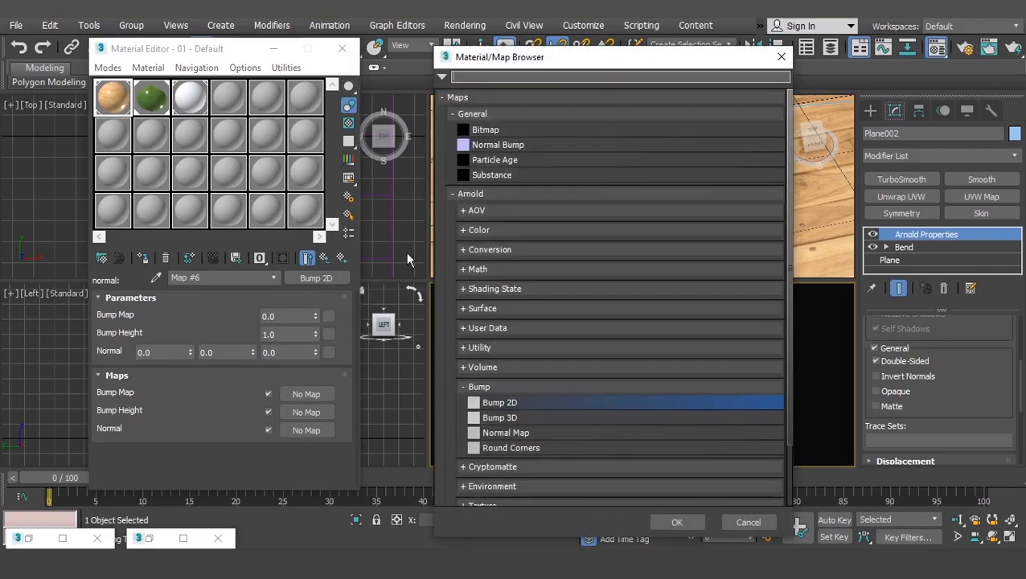
Load the wood_floor_bump image from the KOMGRAF1 folder as a Bitmap for the Bump 2D map's Bump Map input
double_click(504, 129)
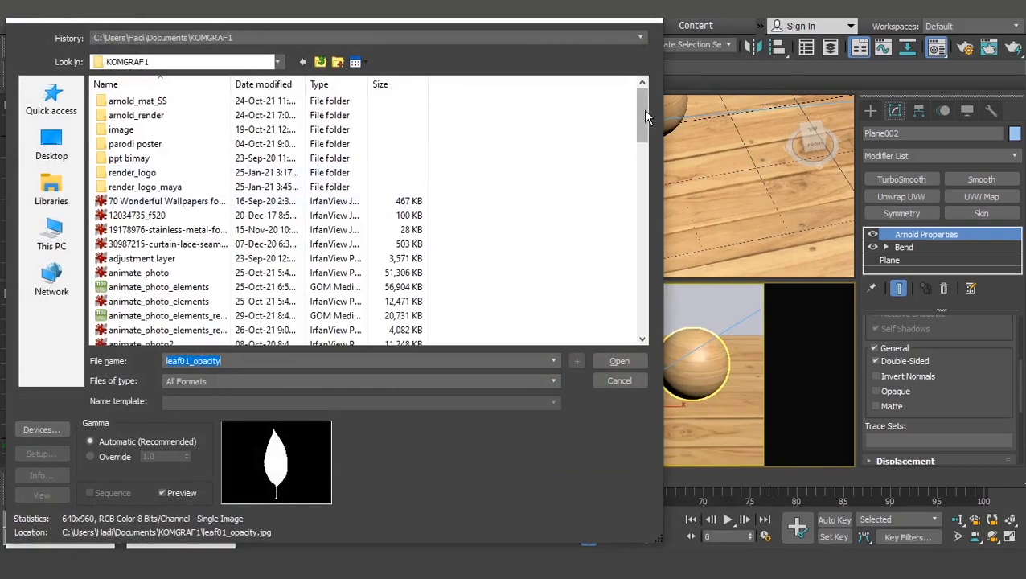
left_click_drag(642, 109, 653, 327)
left_click(158, 330)
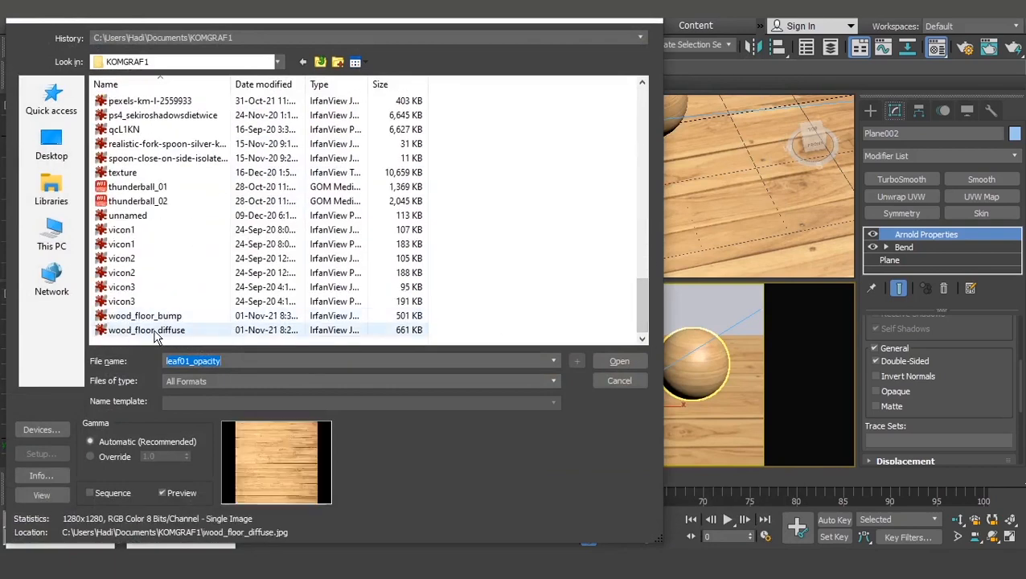
left_click(153, 319)
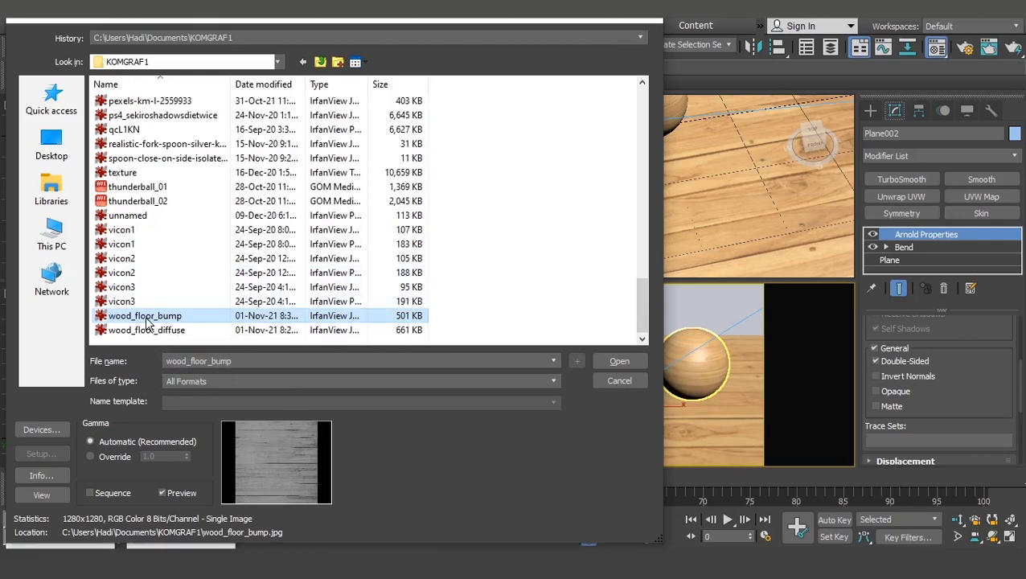
left_click(620, 363)
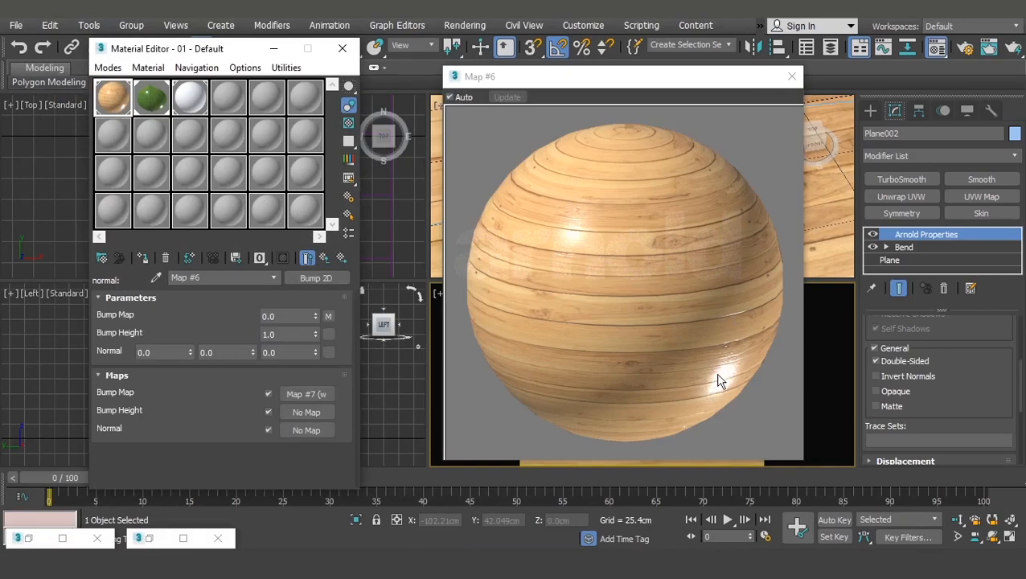
Turn the Bump Map input off and back on to compare its effect in the enlarged material preview, and close the preview
left_click(268, 394)
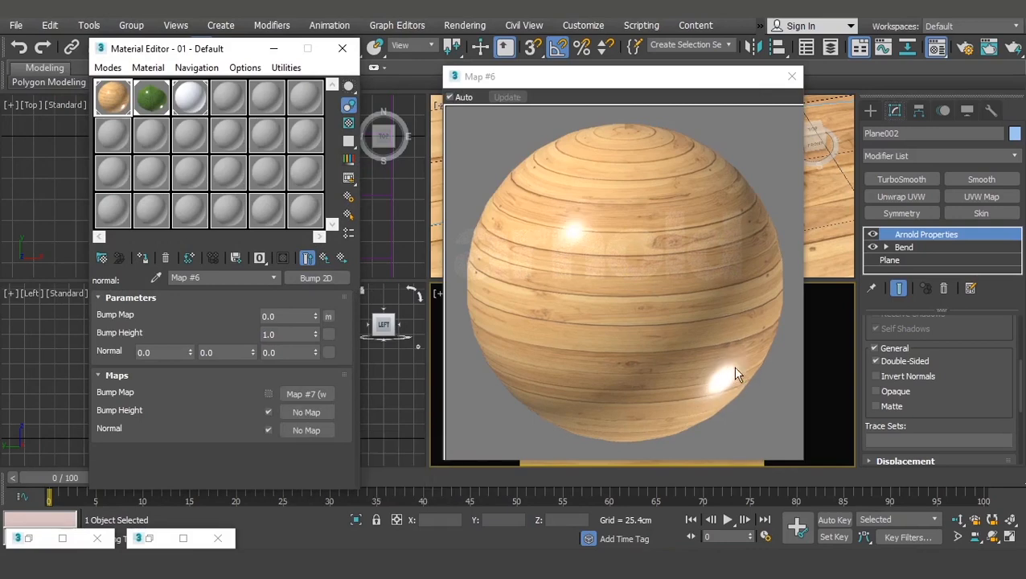
left_click(269, 392)
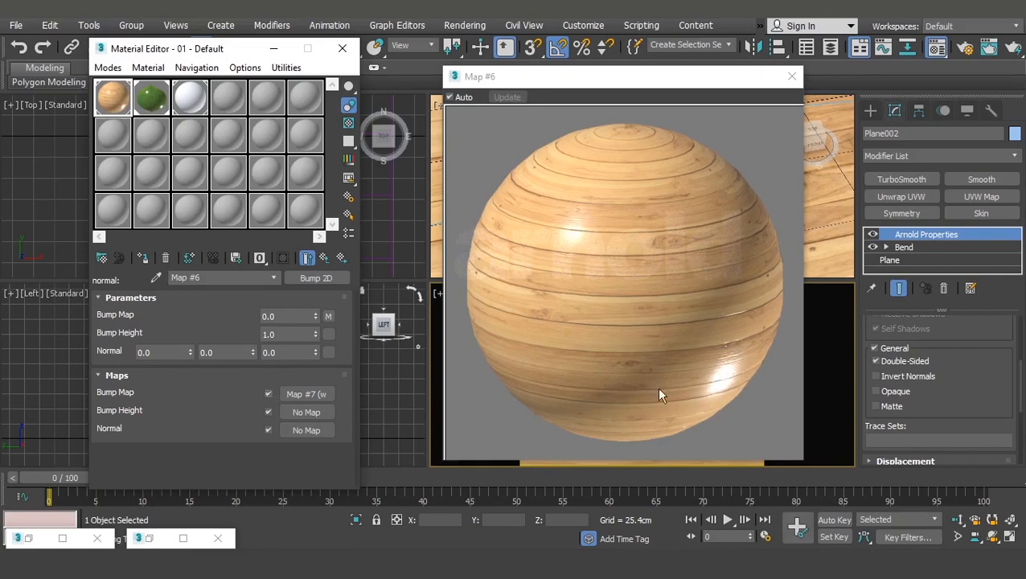
left_click(787, 82)
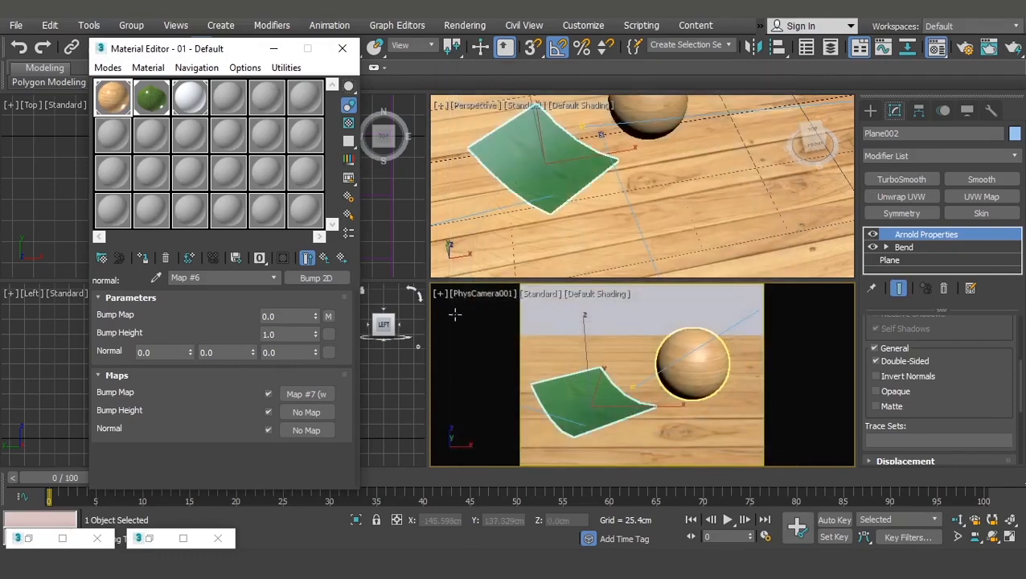
Render the camera view with the wood bump map and place the earlier cloned render beside it for comparison
key("shift+q")
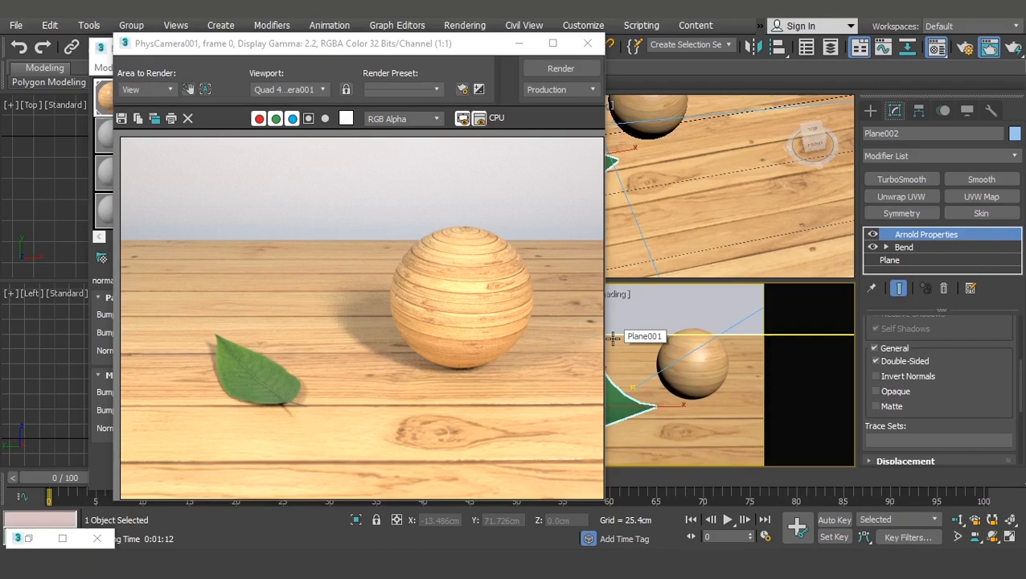
left_click(28, 538)
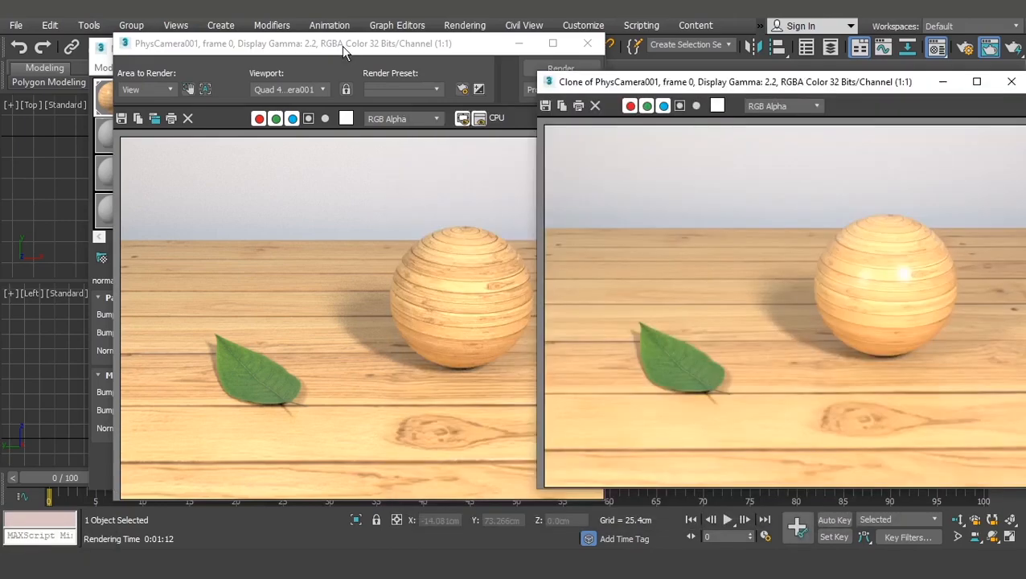
left_click_drag(342, 46, 263, 46)
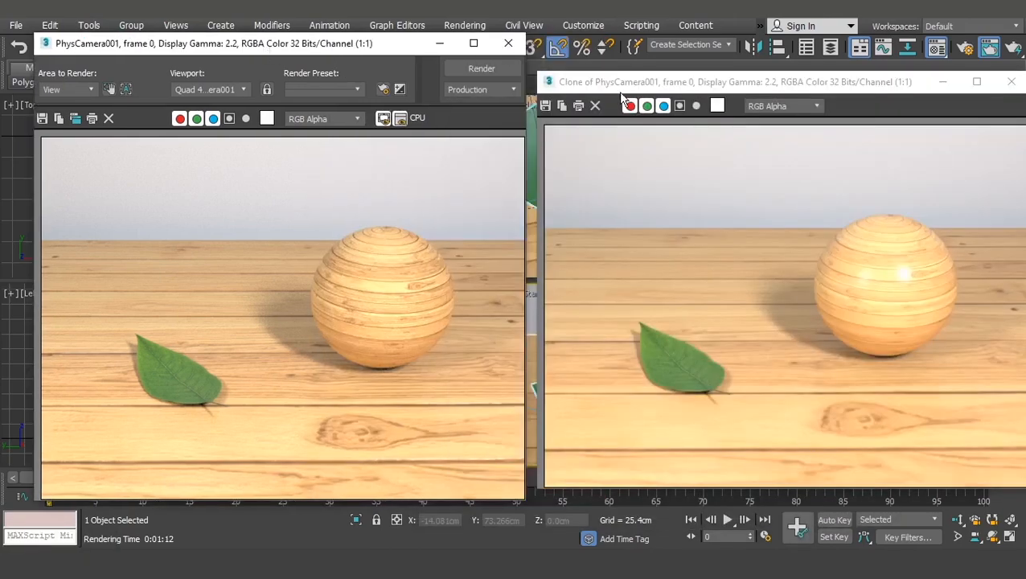
left_click_drag(648, 89, 624, 86)
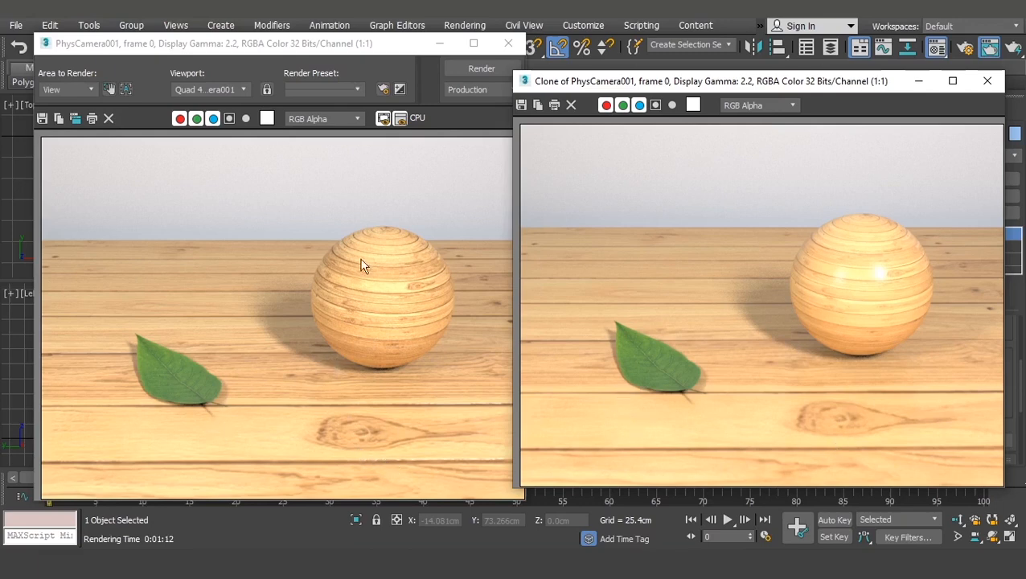
Shift the main render window aside to reach the Material Editor, and return from the Bump 2D map to the wood material's main settings
left_click(268, 47)
left_click_drag(269, 47, 396, 51)
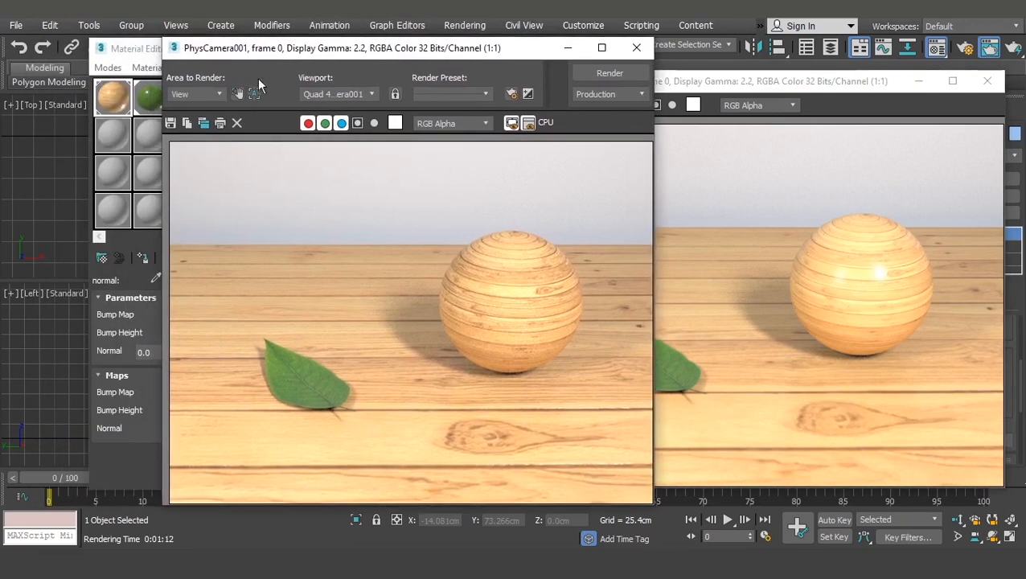
left_click(122, 45)
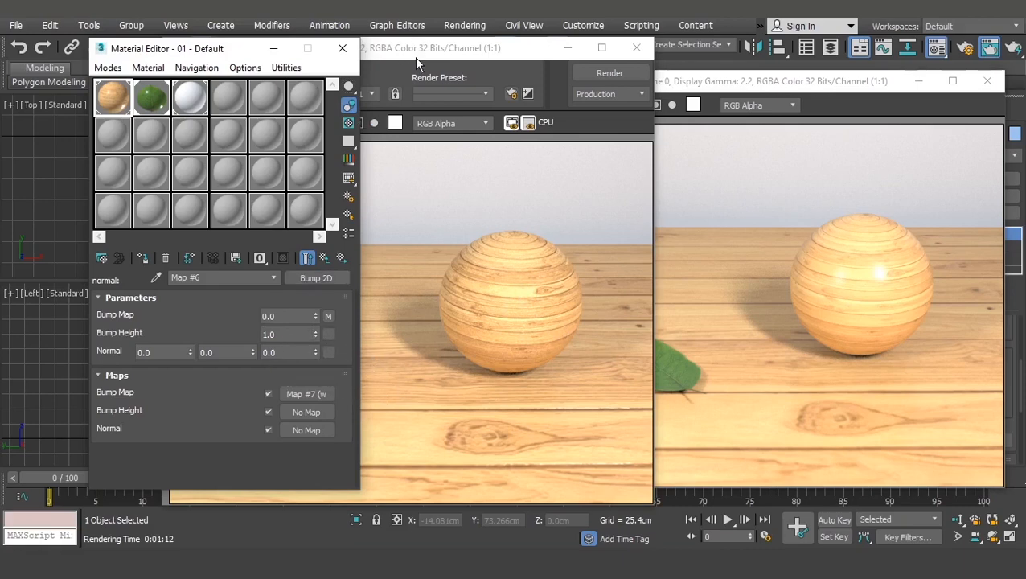
left_click_drag(414, 57, 427, 42)
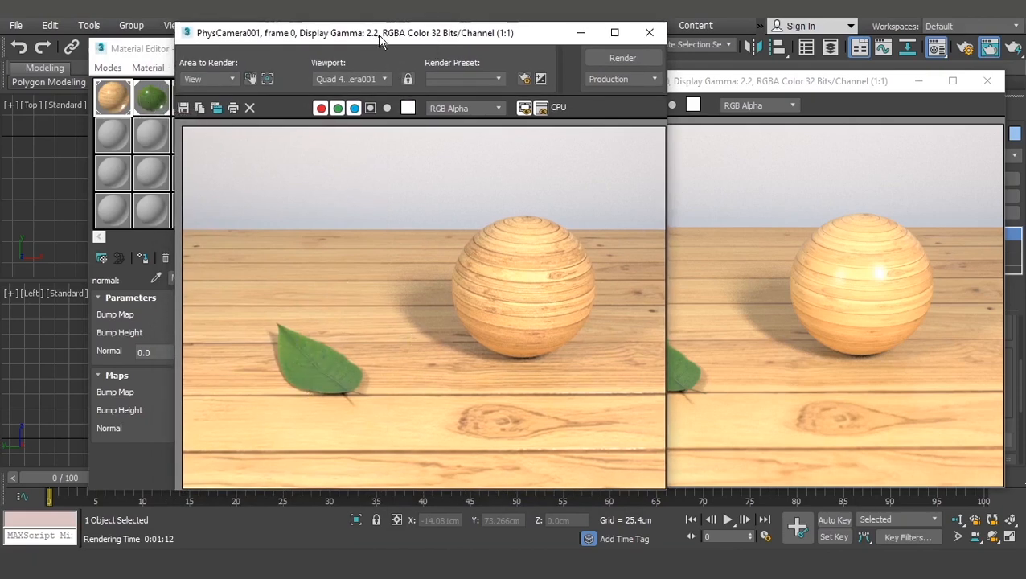
left_click_drag(373, 32, 403, 41)
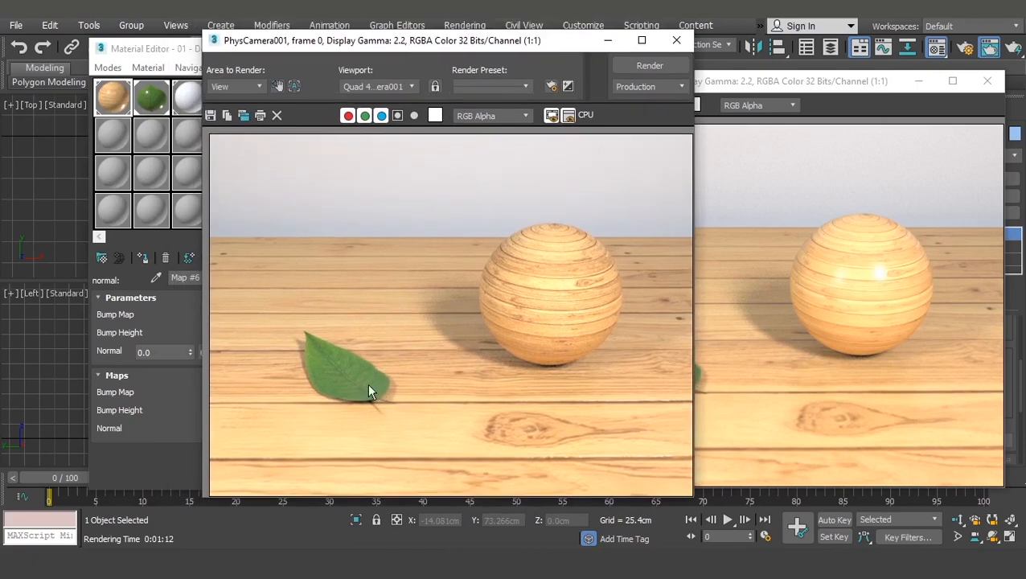
left_click(169, 50)
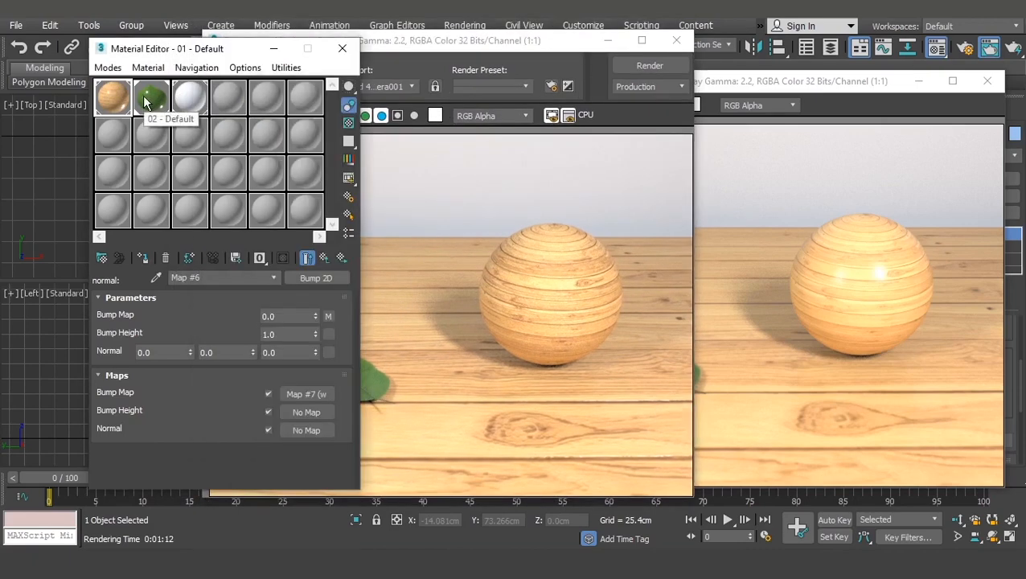
left_click(324, 257)
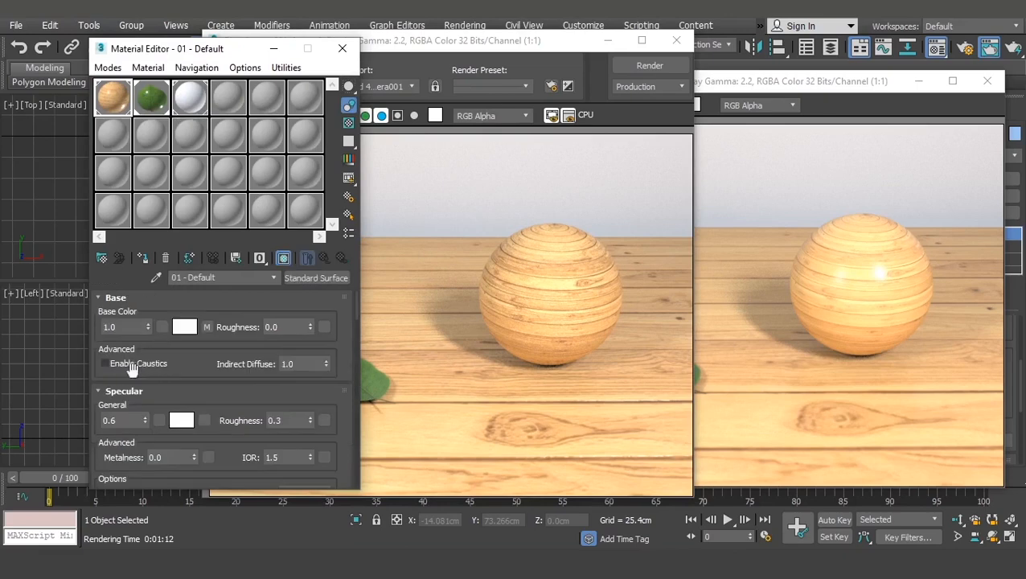